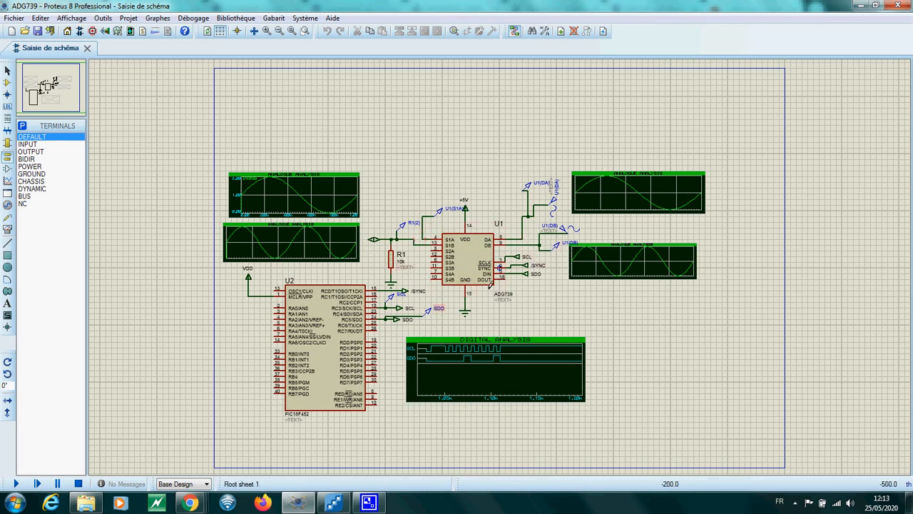
Step: Examine the ADG739 switch wiring, the PIC18F452 connections and the analysis graphs on the schematic
{"action": "left_click", "coordinate": [253, 31]}
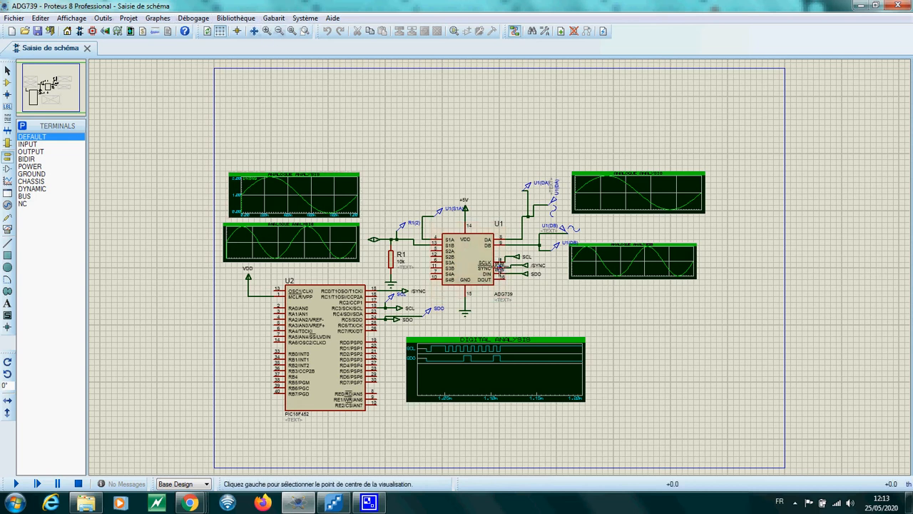
{"action": "left_click", "coordinate": [425, 216]}
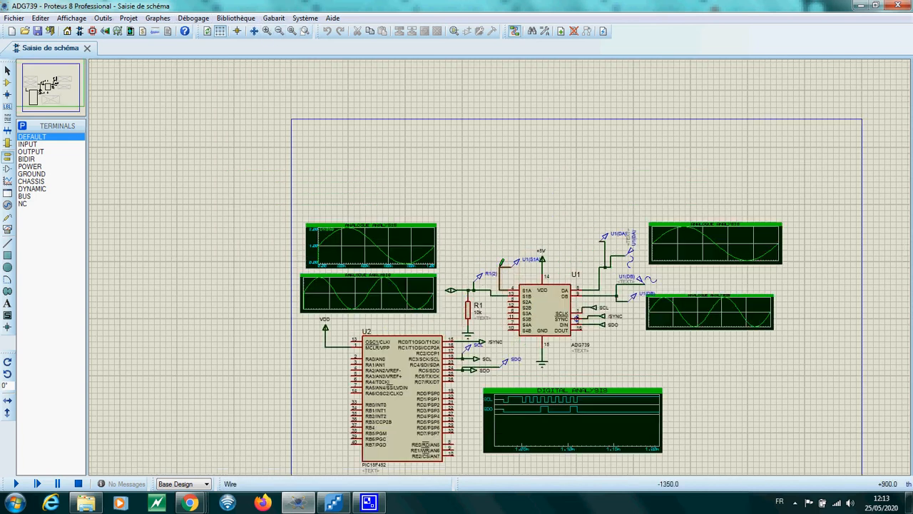
{"action": "left_click", "coordinate": [266, 31]}
{"action": "left_click", "coordinate": [266, 31]}
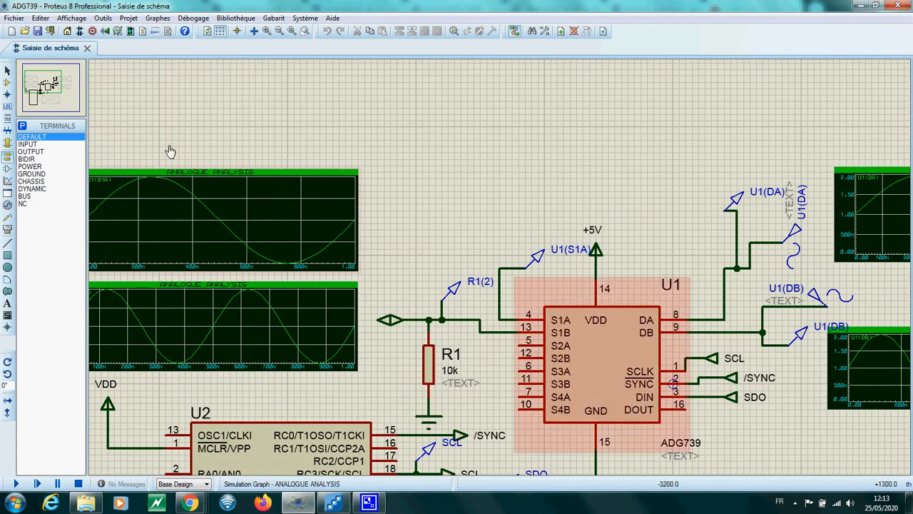
{"action": "left_click", "coordinate": [62, 91]}
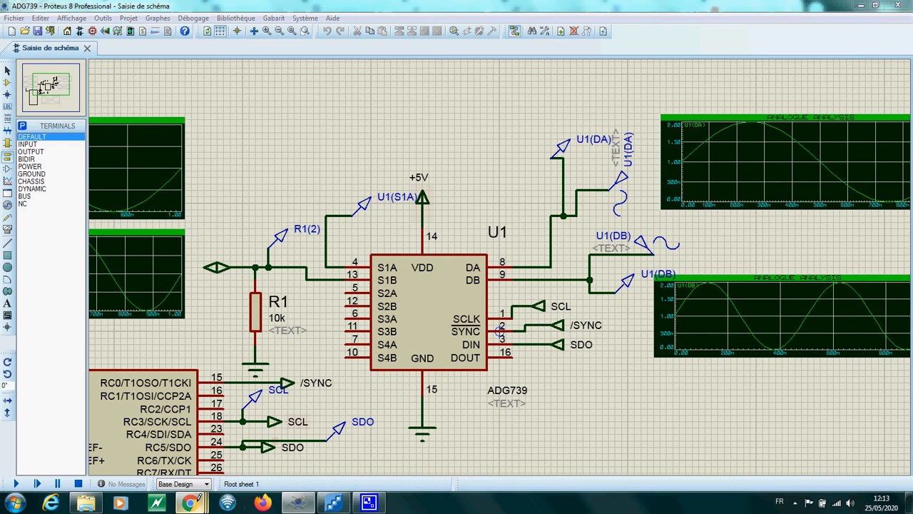
{"action": "mouse_move", "coordinate": [196, 498]}
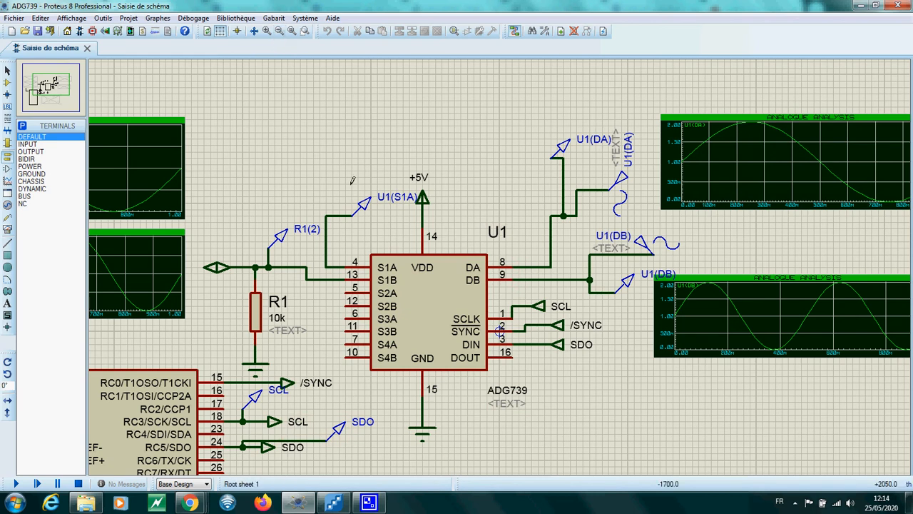
{"action": "left_click", "coordinate": [278, 32]}
{"action": "left_click", "coordinate": [278, 31]}
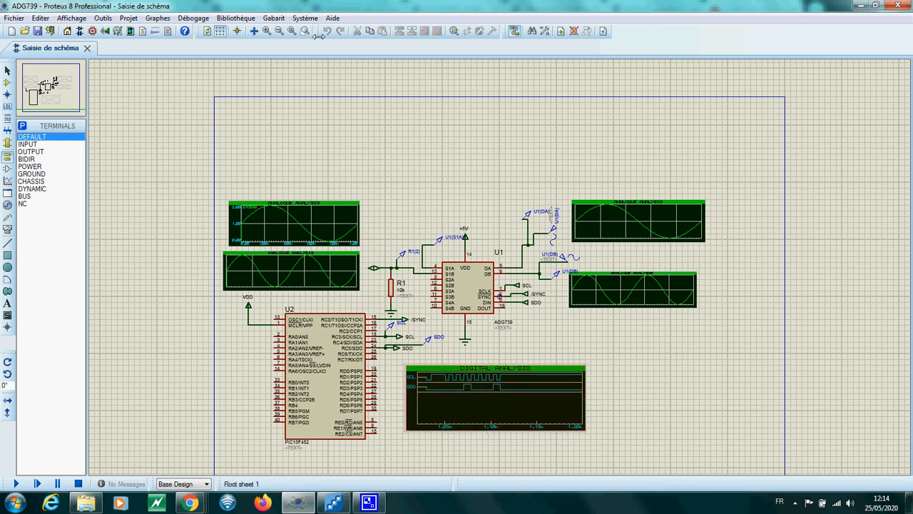
{"action": "left_click", "coordinate": [266, 31]}
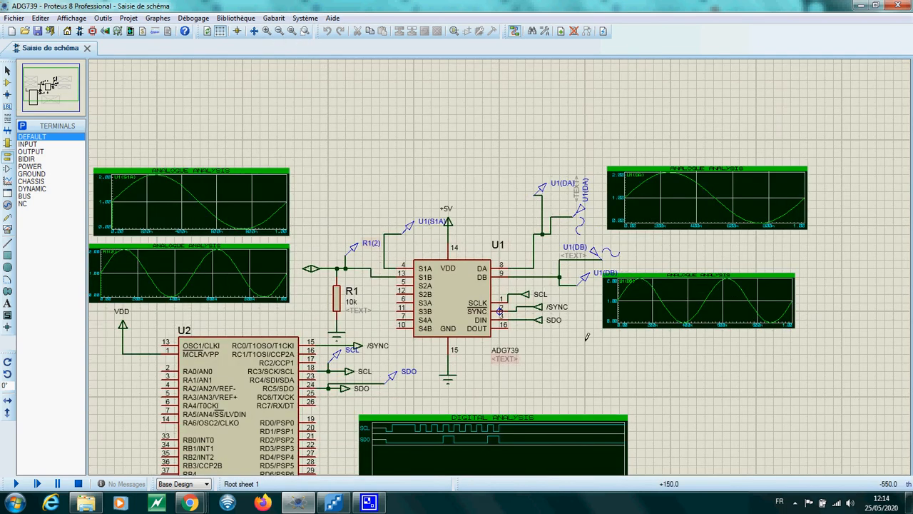
{"action": "left_click", "coordinate": [65, 106]}
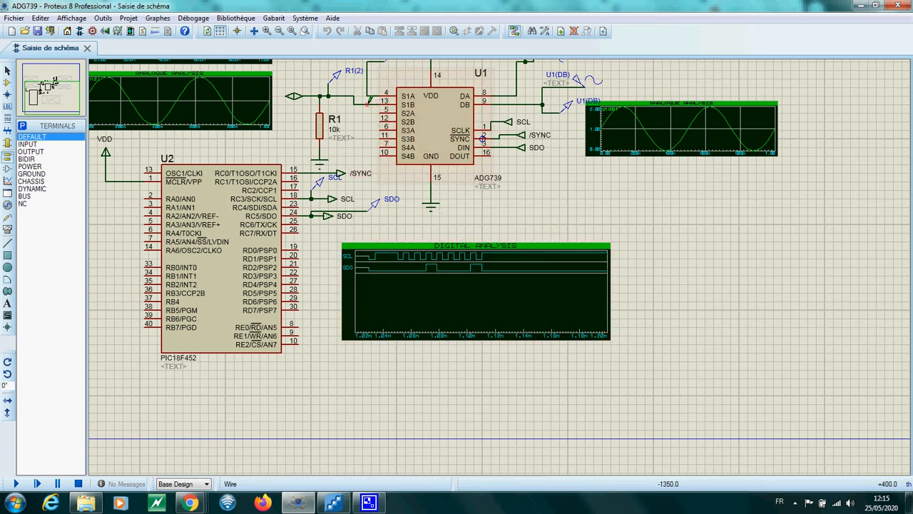
Step: Switch to Flowcode, inspect the parameter of the SPI_Send_Char component routine, and return to the Proteus schematic
{"action": "right_click", "coordinate": [226, 261]}
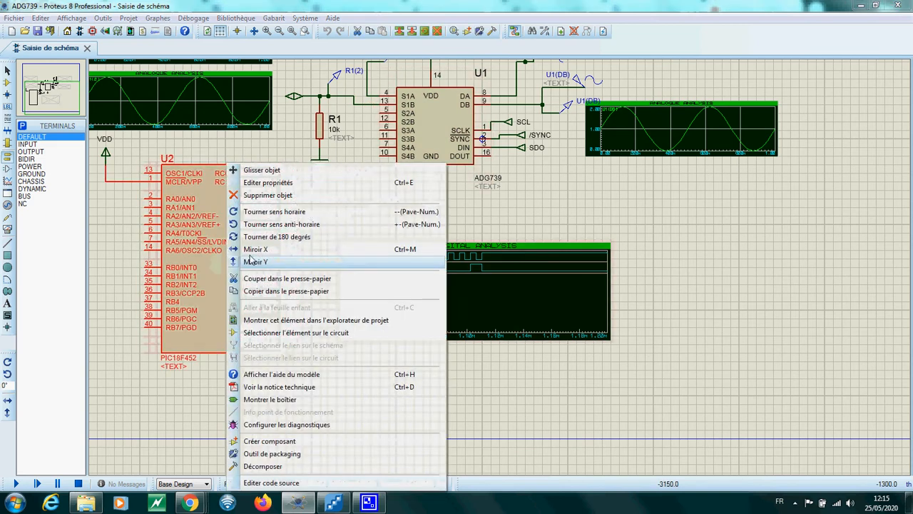
{"action": "left_click", "coordinate": [518, 406]}
{"action": "left_click", "coordinate": [338, 504]}
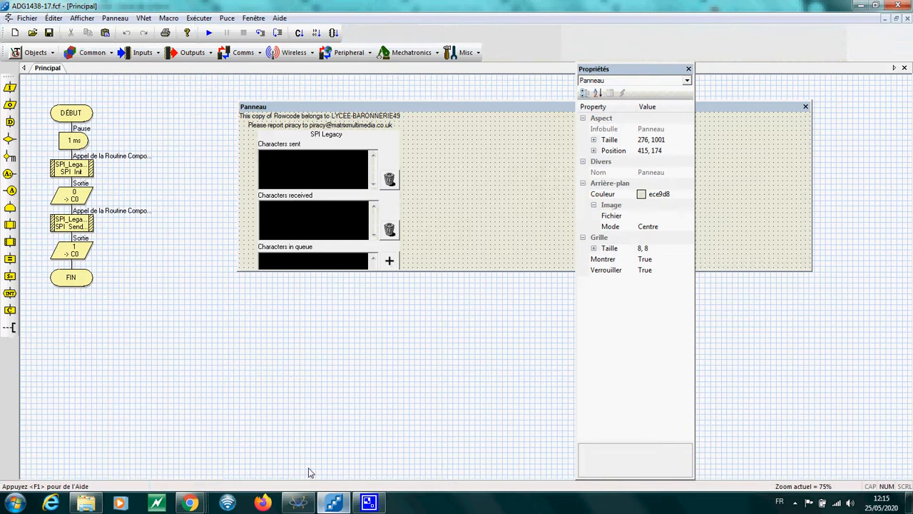
{"action": "double_click", "coordinate": [62, 225]}
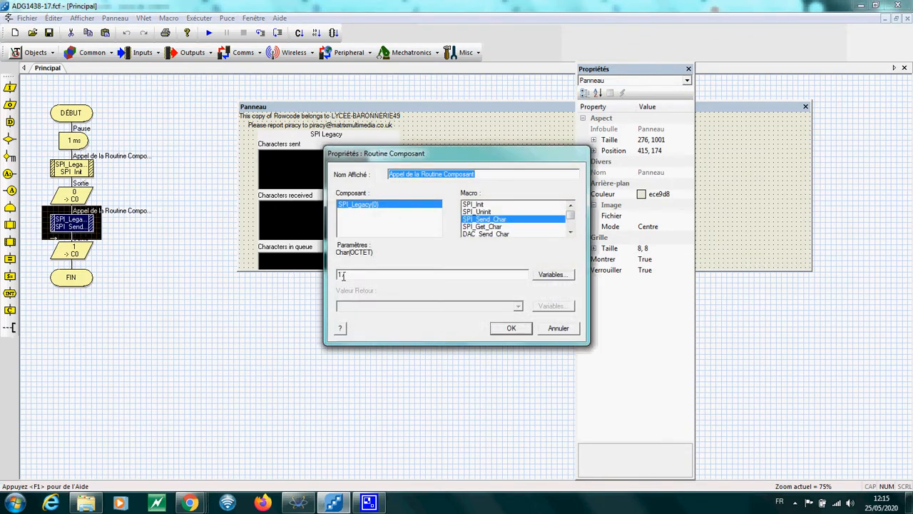
{"action": "left_click", "coordinate": [511, 328]}
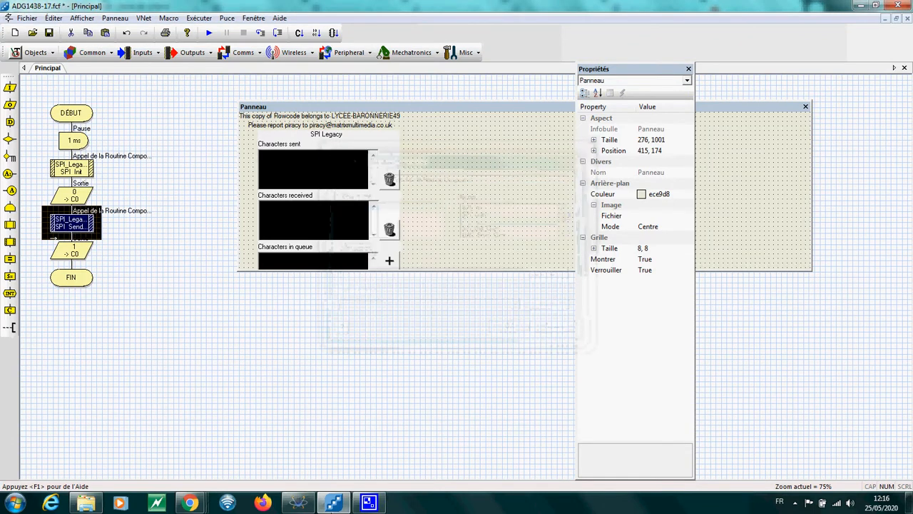
{"action": "left_click", "coordinate": [298, 504]}
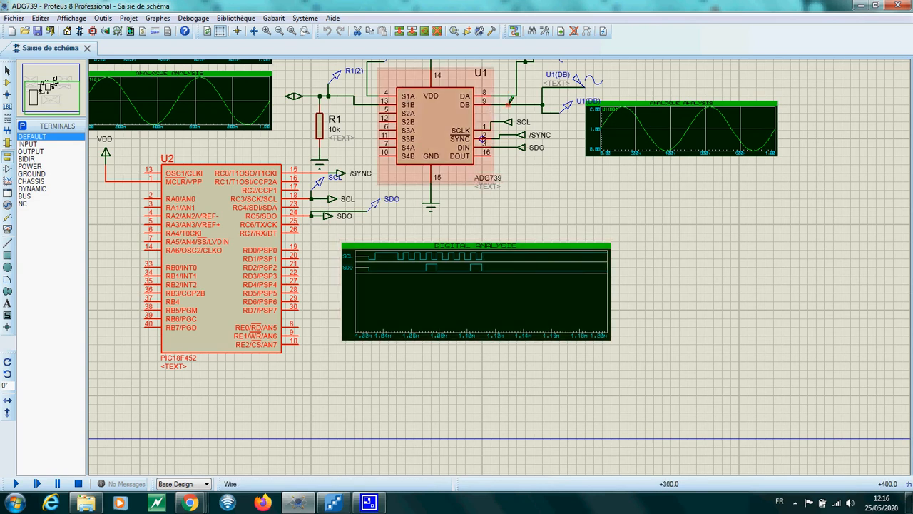
Step: Assign ADG1438-1.hex as the program file of the PIC18F452 microcontroller U2
{"action": "left_click", "coordinate": [277, 33]}
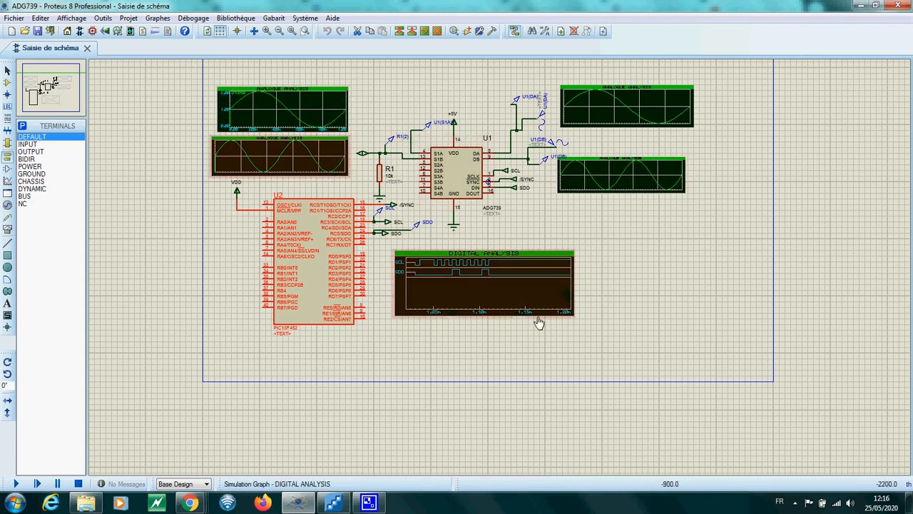
{"action": "right_click", "coordinate": [299, 289]}
{"action": "left_click", "coordinate": [349, 182]}
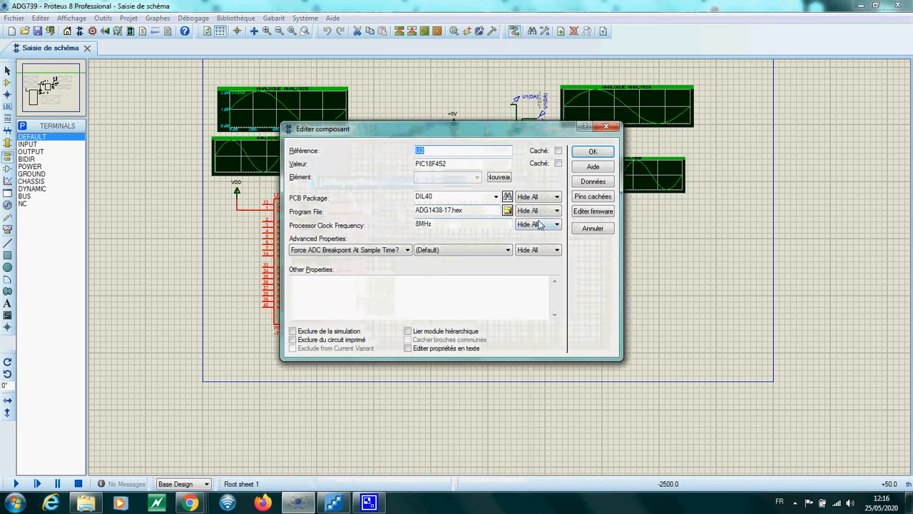
{"action": "left_click", "coordinate": [505, 210]}
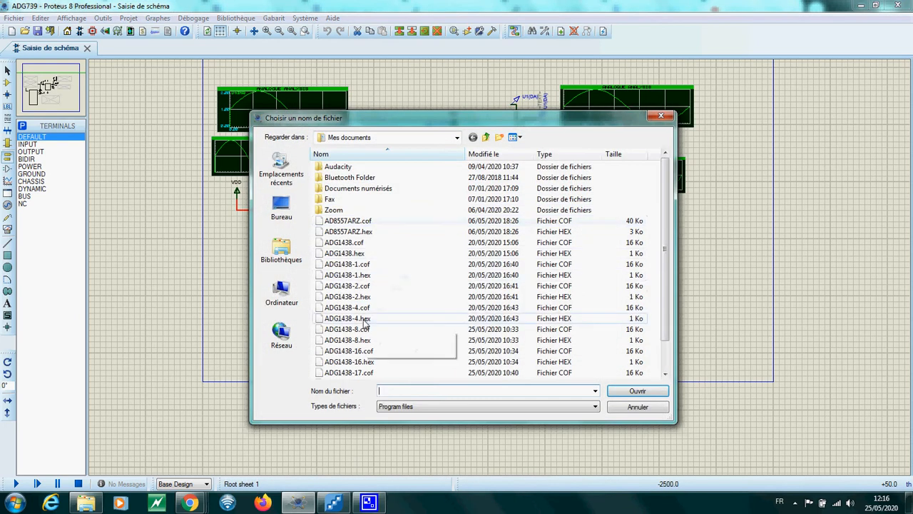
{"action": "left_click", "coordinate": [399, 274]}
{"action": "left_click", "coordinate": [638, 392]}
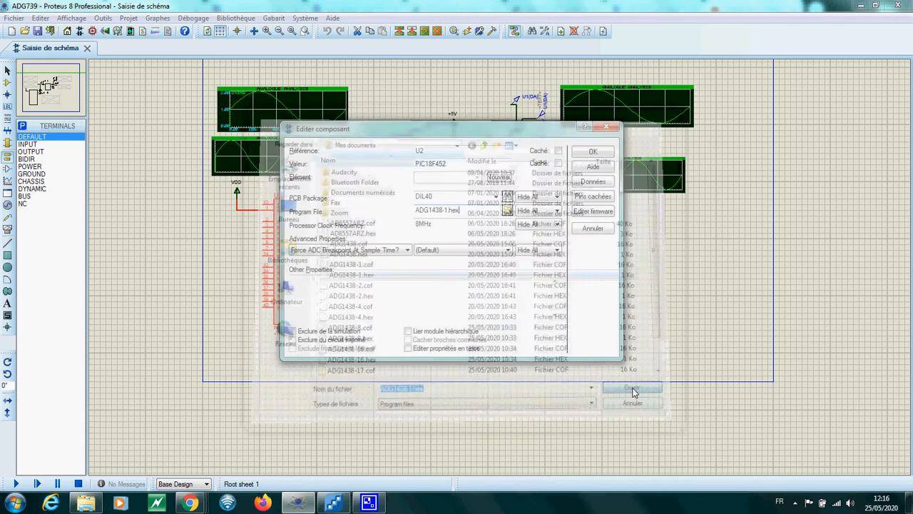
{"action": "left_click", "coordinate": [593, 154]}
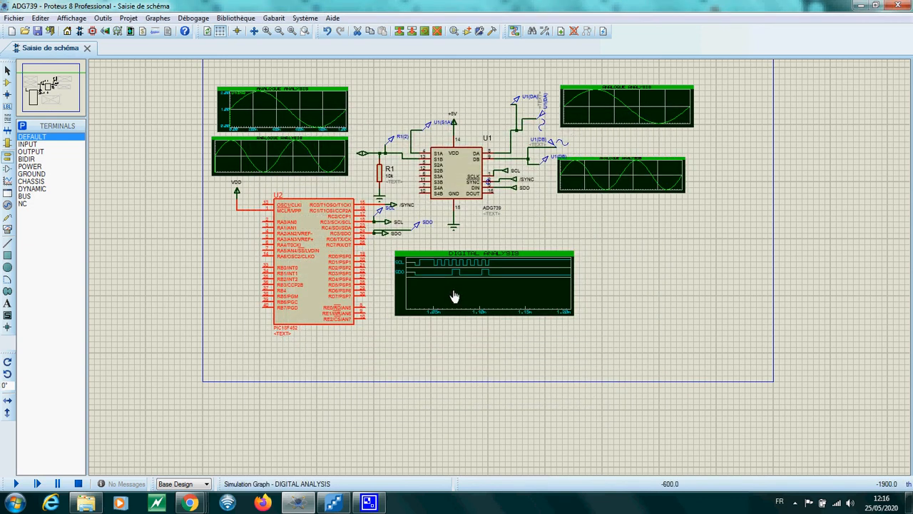
Step: Simulate the digital analysis graph and the R1(2) analogue graph, and inspect the R1(2) trace in an enlarged view
{"action": "key", "text": "space"}
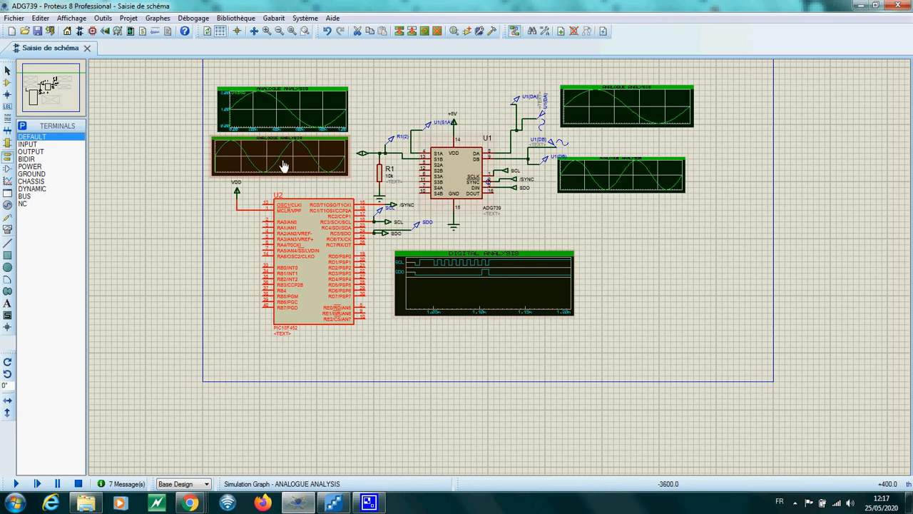
{"action": "key", "text": "space"}
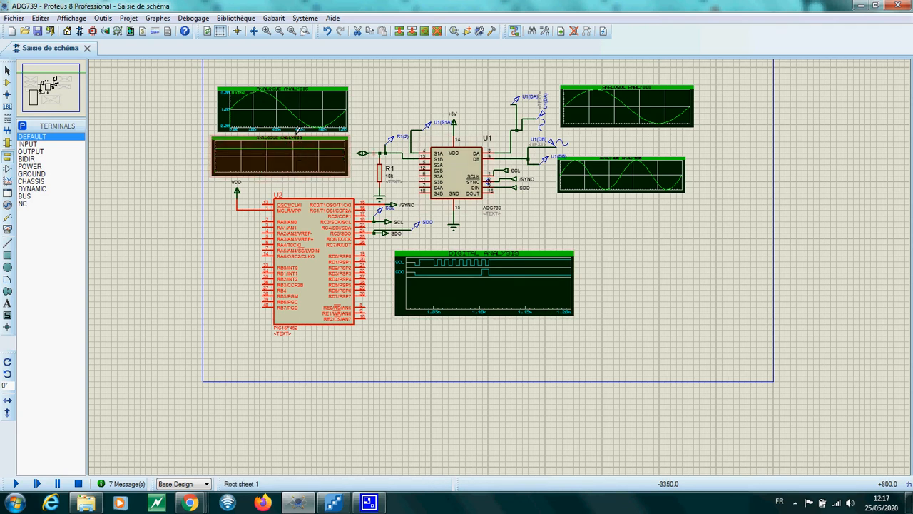
{"action": "left_click", "coordinate": [304, 139]}
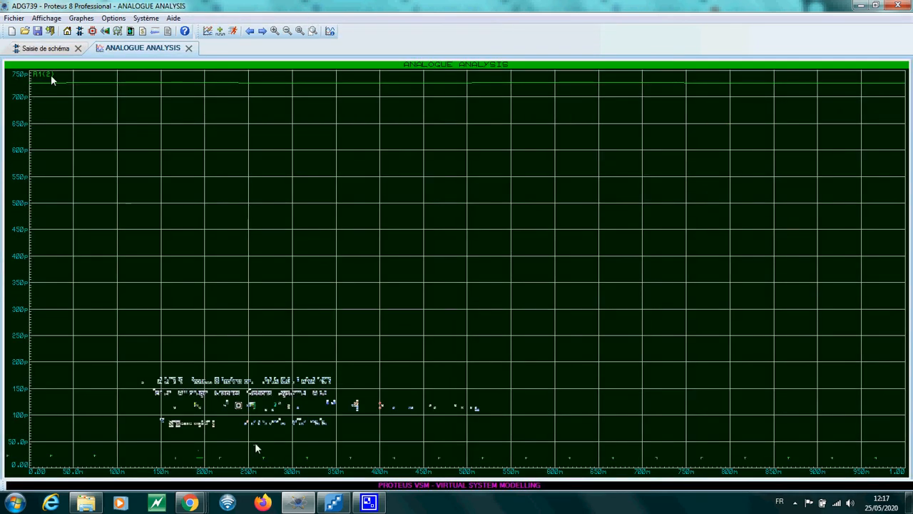
{"action": "left_click", "coordinate": [188, 48]}
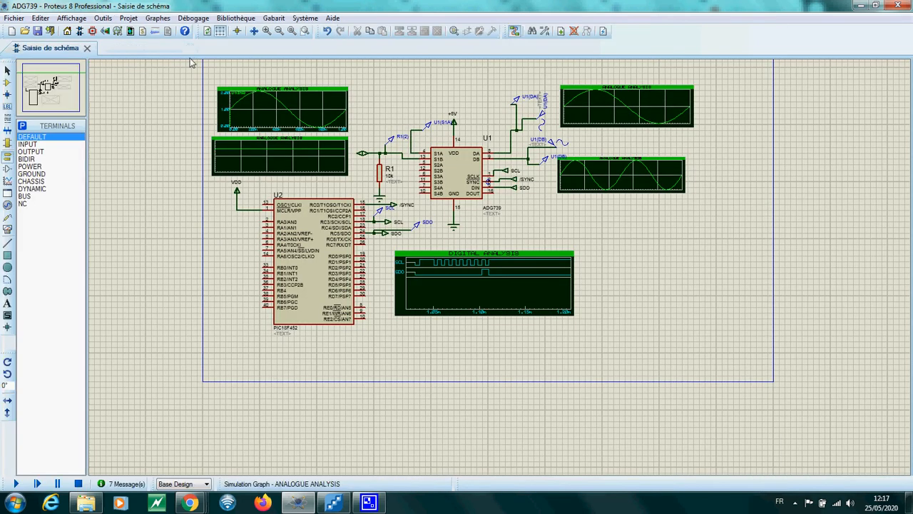
Step: Replace the program file of microcontroller U2 with ADG1438-2.hex
{"action": "right_click", "coordinate": [338, 246]}
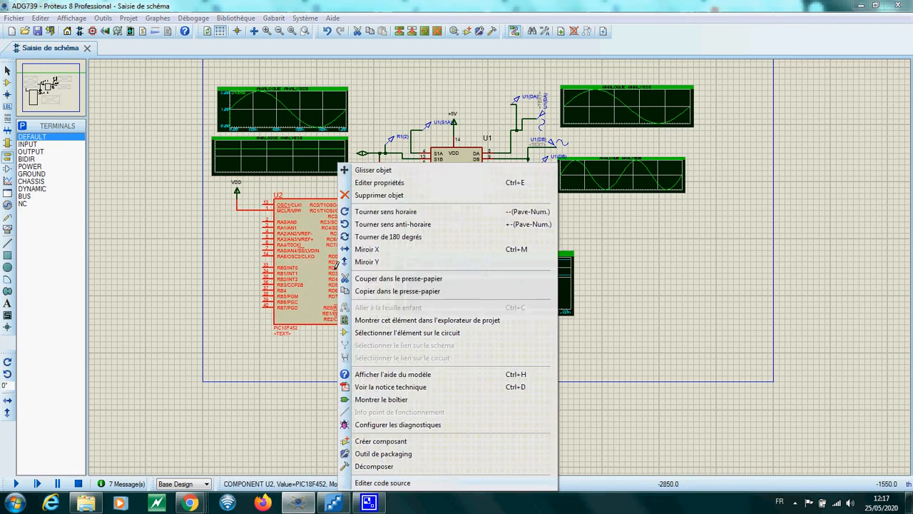
{"action": "left_click", "coordinate": [372, 184]}
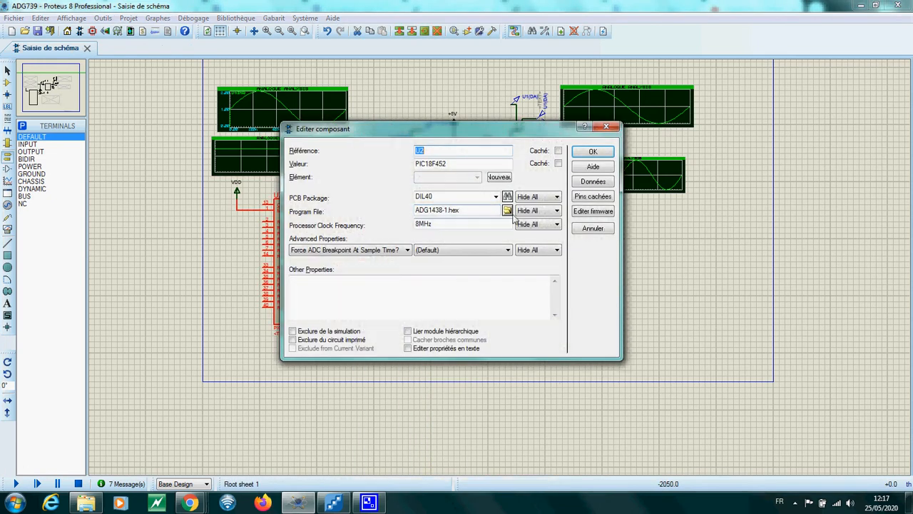
{"action": "left_click", "coordinate": [506, 211]}
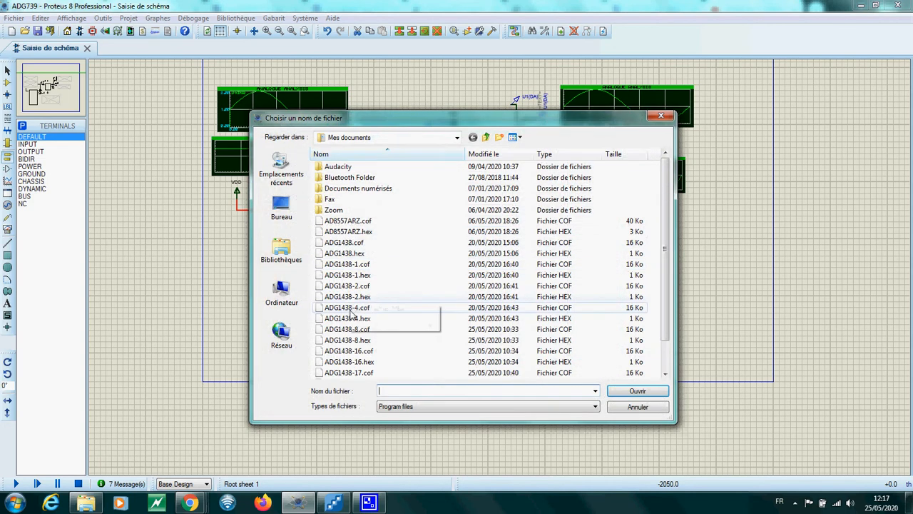
{"action": "left_click", "coordinate": [350, 297]}
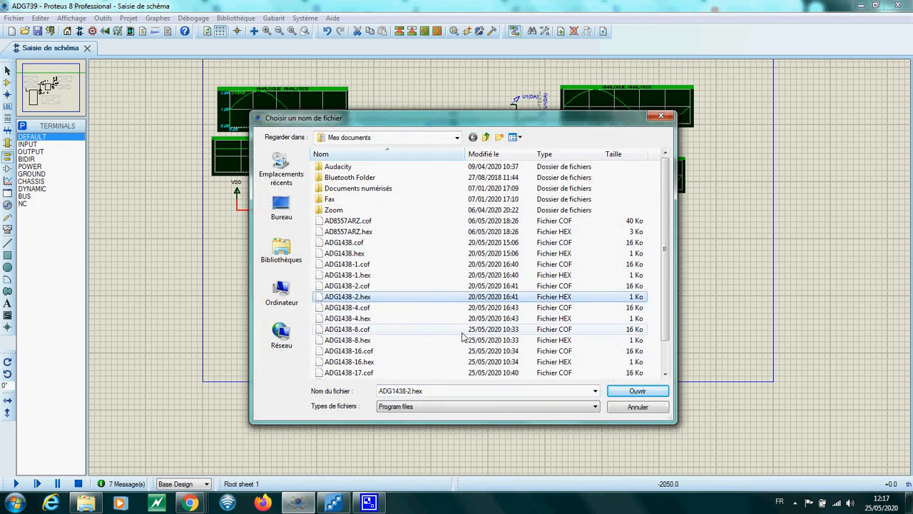
{"action": "left_click", "coordinate": [637, 391]}
{"action": "left_click", "coordinate": [594, 154]}
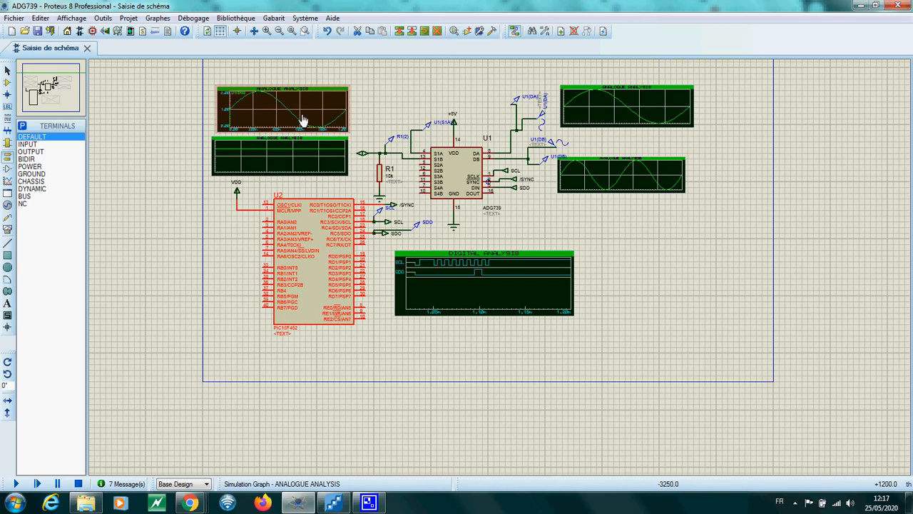
Step: Simulate the U1(S1A) analogue graph and inspect its trace in an enlarged view
{"action": "key", "text": "space"}
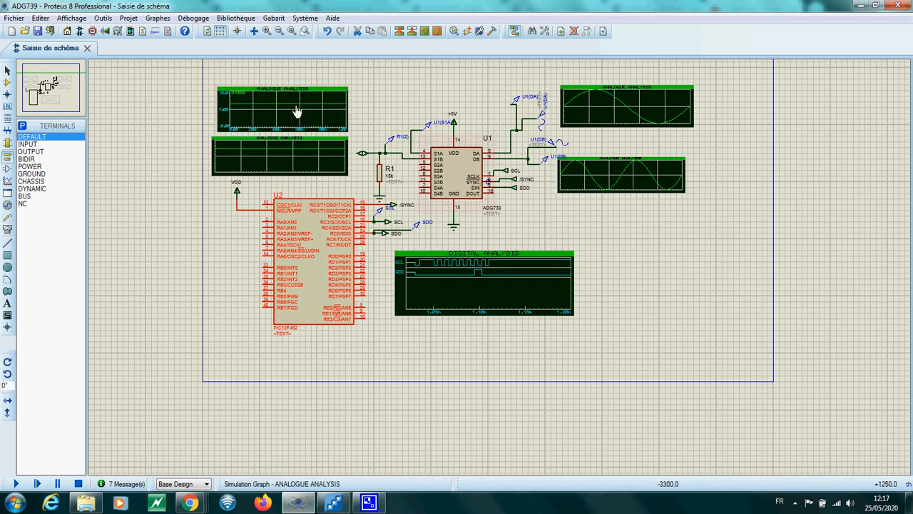
{"action": "left_click", "coordinate": [281, 94]}
{"action": "left_click", "coordinate": [280, 93]}
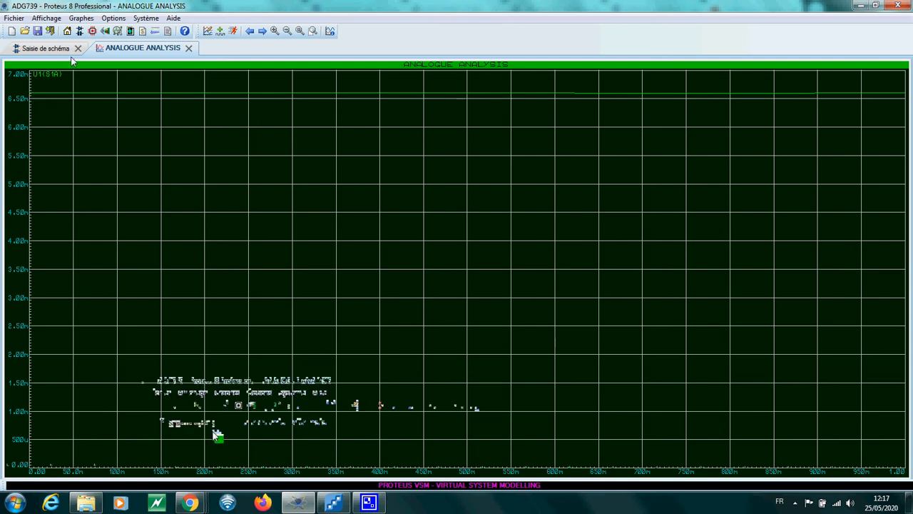
{"action": "left_click", "coordinate": [188, 48]}
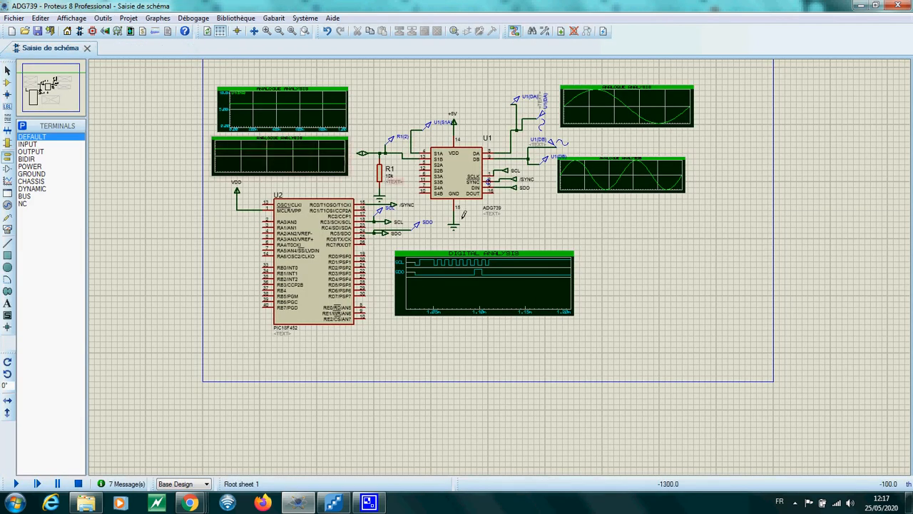
Step: Delete the wire between the voltage probe and U1's S1A pin, and wire the probe to the S2A pin instead
{"action": "scroll", "coordinate": [426, 161], "scroll_direction": "up", "scroll_amount": 1}
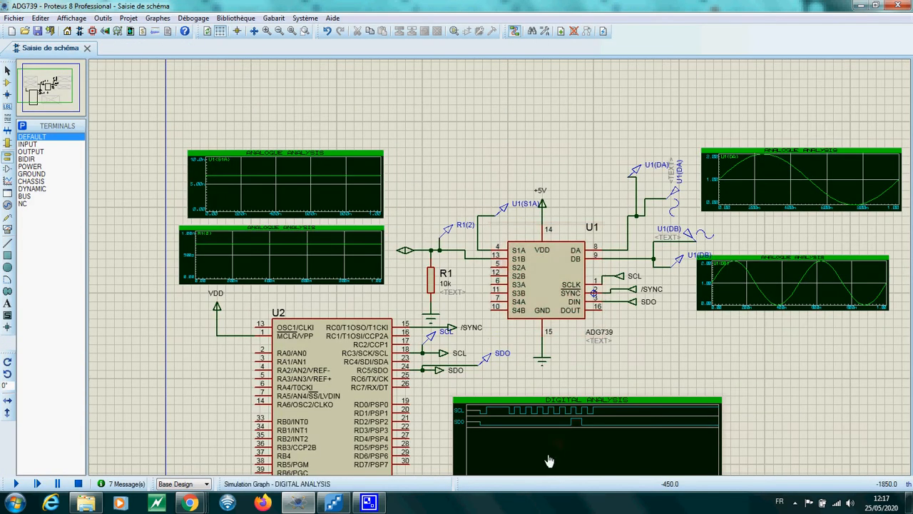
{"action": "right_click", "coordinate": [489, 251]}
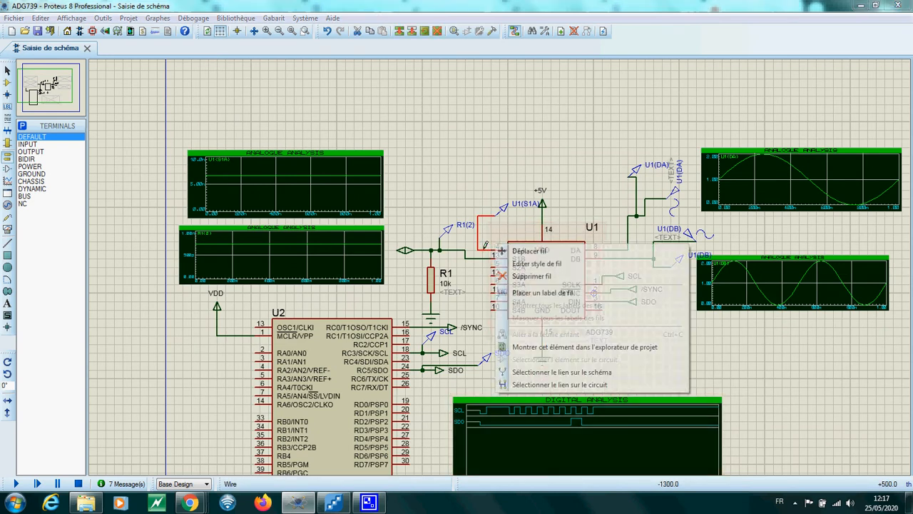
{"action": "right_click", "coordinate": [489, 251]}
{"action": "scroll", "coordinate": [485, 270], "scroll_direction": "up", "scroll_amount": 1}
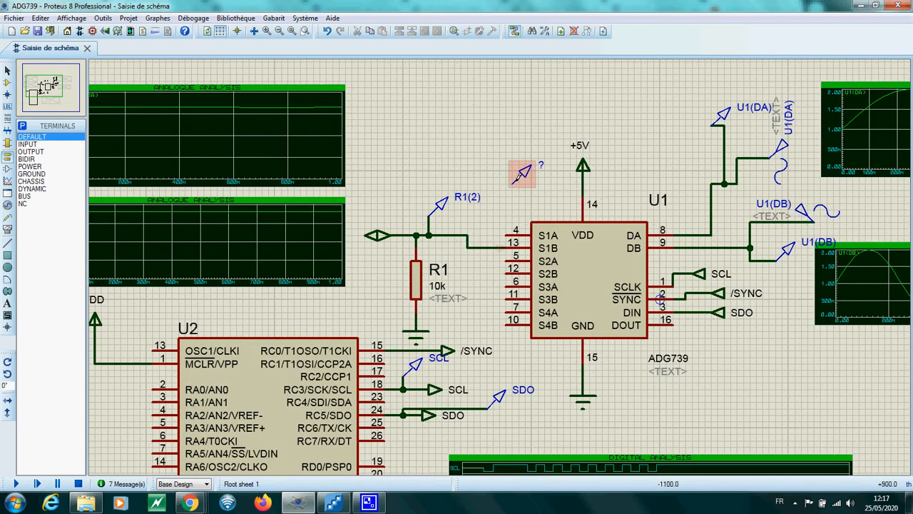
{"action": "left_click", "coordinate": [512, 183]}
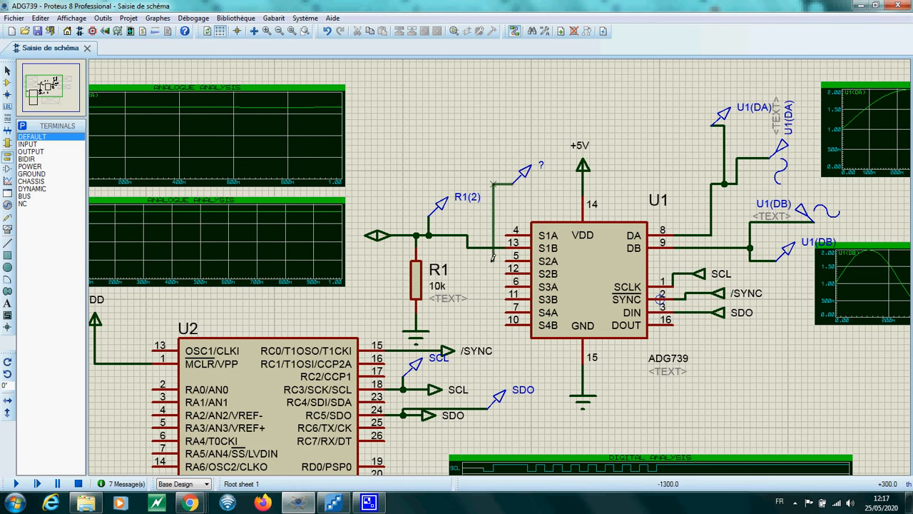
{"action": "left_click", "coordinate": [502, 260]}
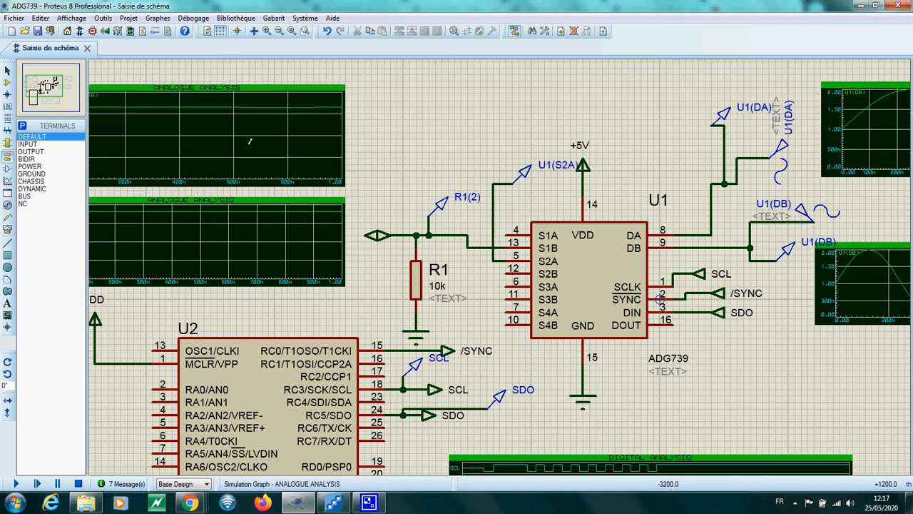
Step: Simulate the U1(S2A) analogue graph, and examine the SCL and SDO traces in the digital analysis graph
{"action": "key", "text": "space"}
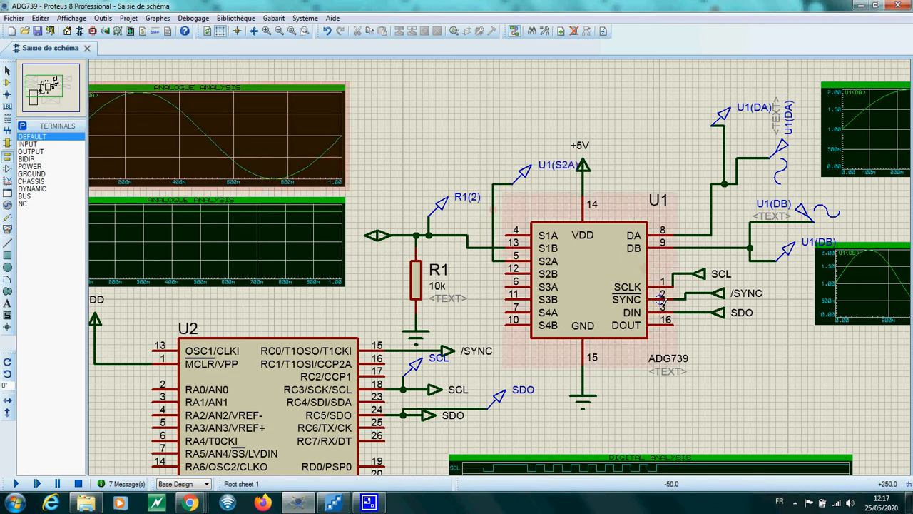
{"action": "scroll", "coordinate": [633, 375], "scroll_direction": "up", "scroll_amount": 1}
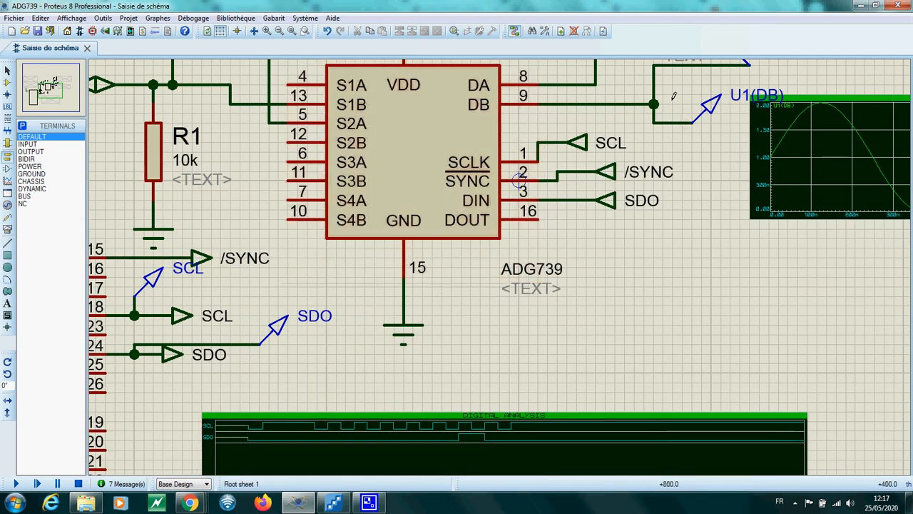
{"action": "left_click", "coordinate": [283, 32]}
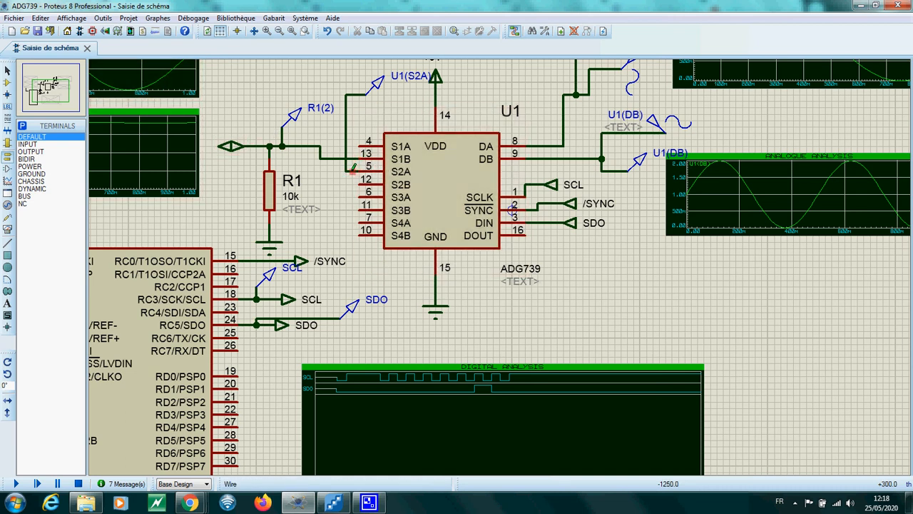
{"action": "scroll", "coordinate": [500, 266], "scroll_direction": "down", "scroll_amount": 1}
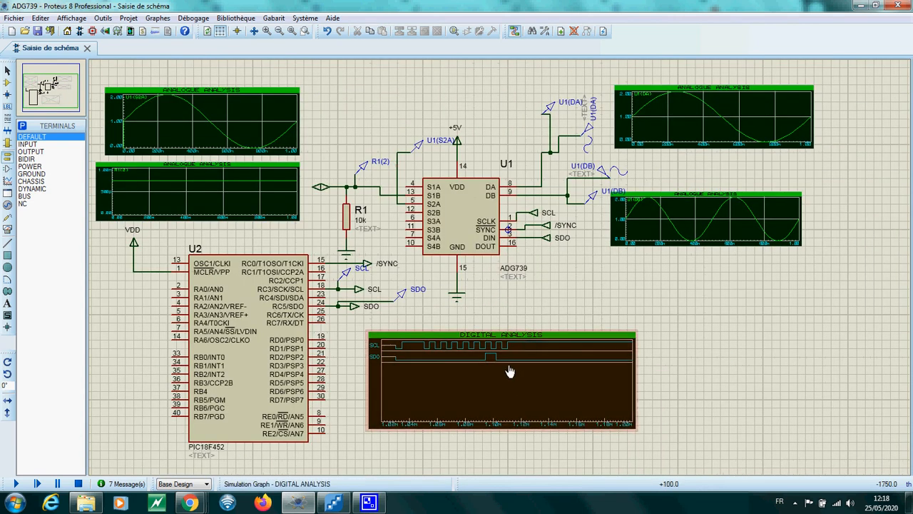
{"action": "left_click", "coordinate": [459, 350]}
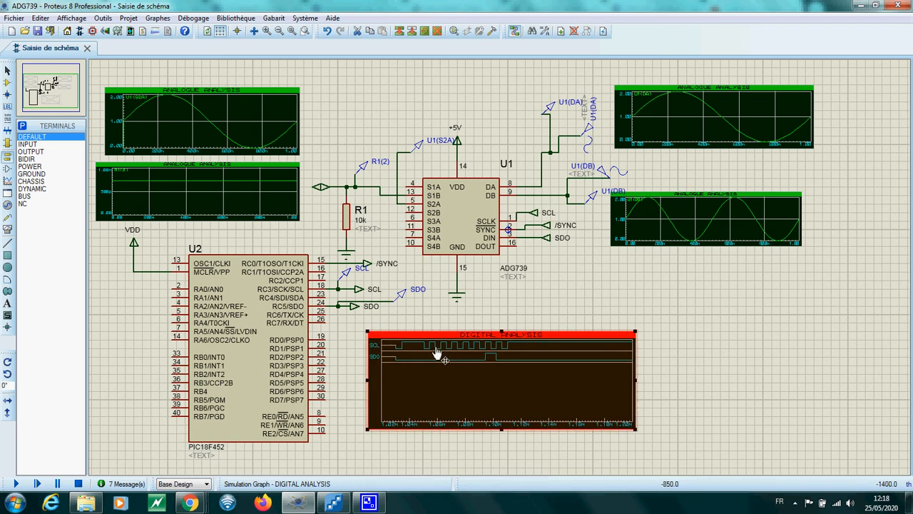
{"action": "left_click", "coordinate": [431, 300]}
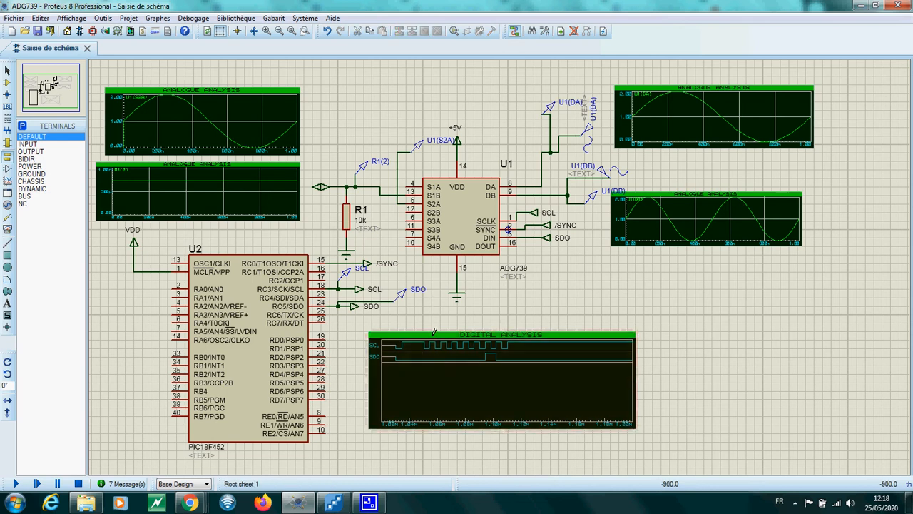
Step: Switch to Flowcode and set the byte parameter of the SPI_Send_Char component routine to 33
{"action": "left_click", "coordinate": [335, 504]}
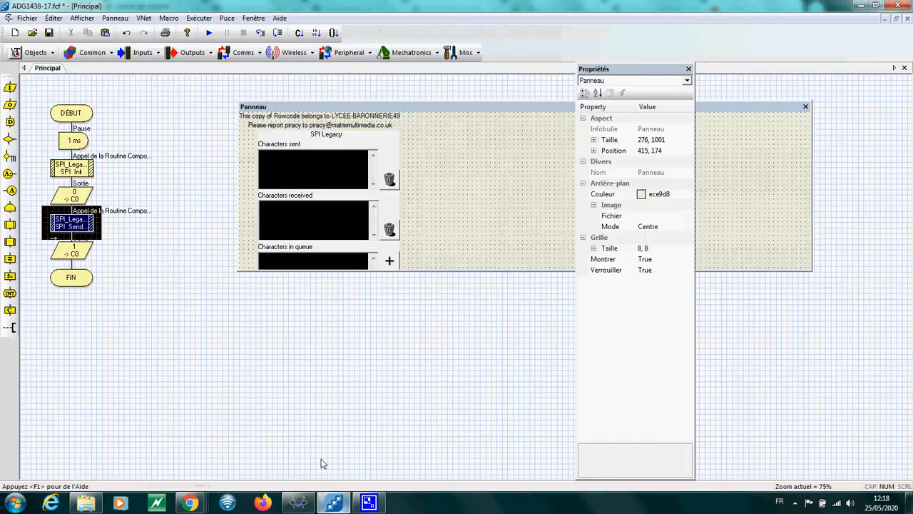
{"action": "double_click", "coordinate": [69, 227]}
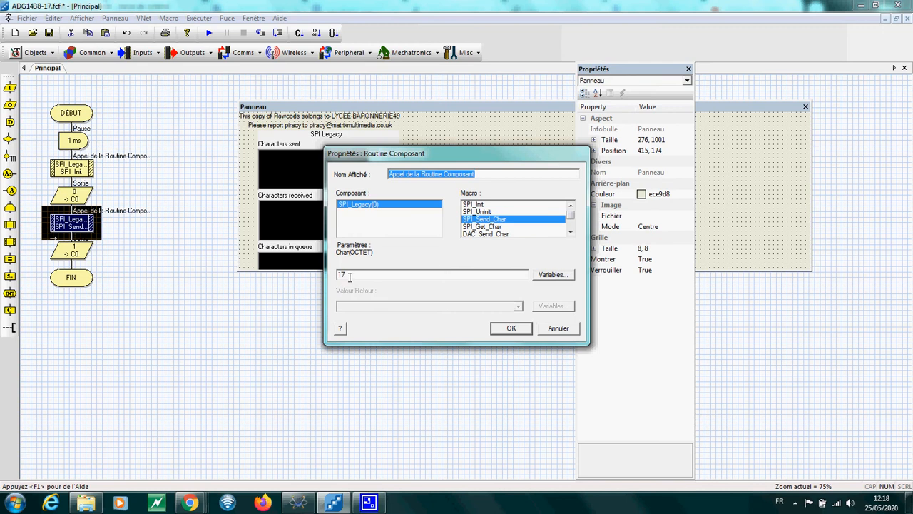
{"action": "left_click", "coordinate": [350, 277]}
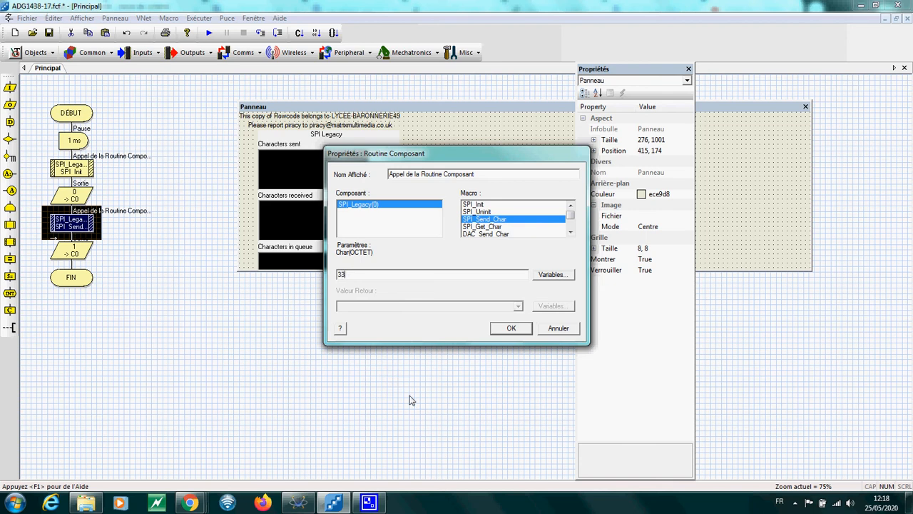
{"action": "left_click", "coordinate": [511, 328]}
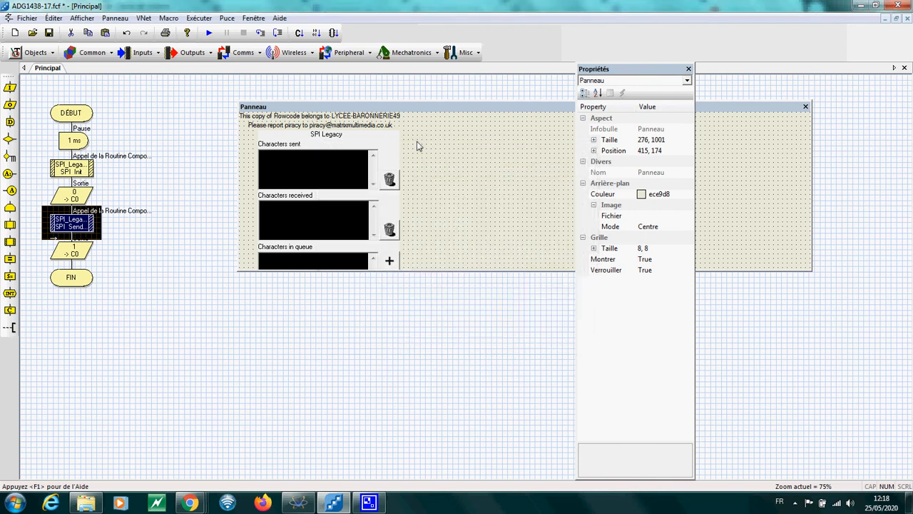
Step: Compile the ADG1438-17 flowchart to hex, saving it when asked, and close the compiler messages
{"action": "left_click", "coordinate": [314, 33]}
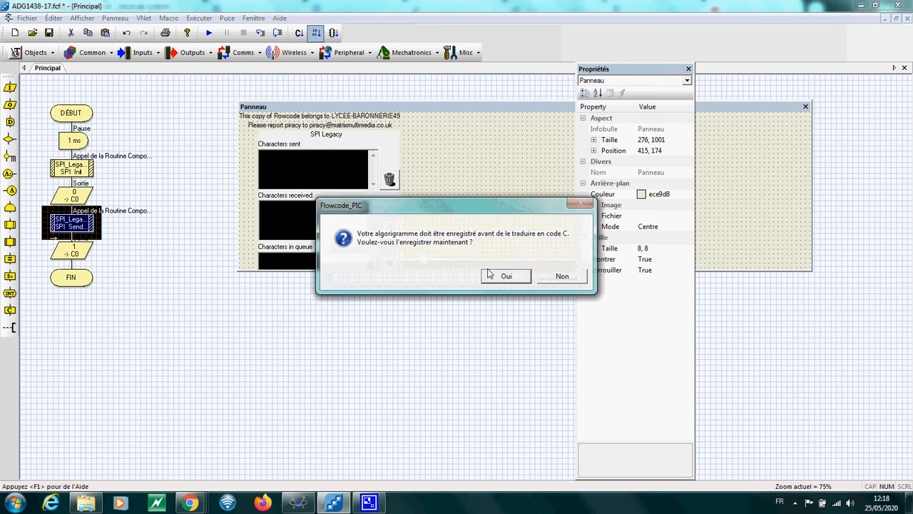
{"action": "left_click", "coordinate": [494, 278]}
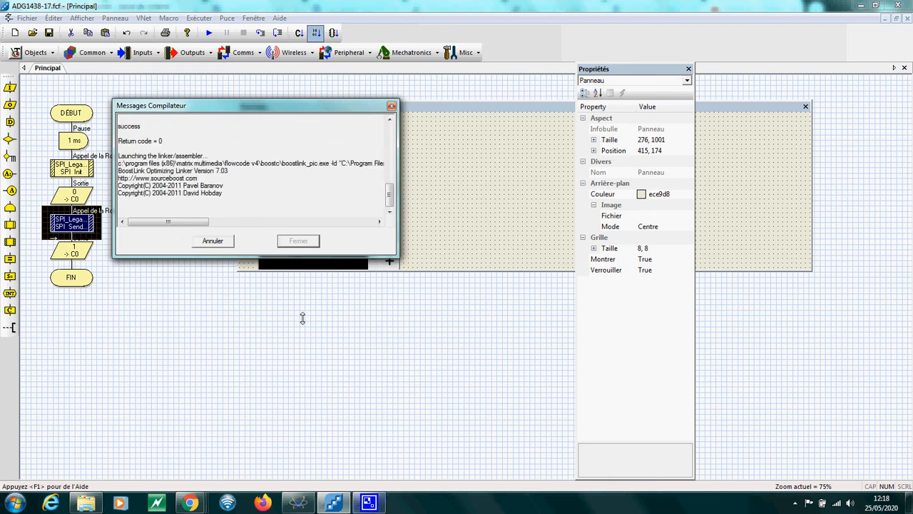
{"action": "left_click", "coordinate": [297, 241]}
Step: Switch back to Proteus and replace the program file of microcontroller U2 with ADG1438-17.hex
{"action": "left_click", "coordinate": [298, 502]}
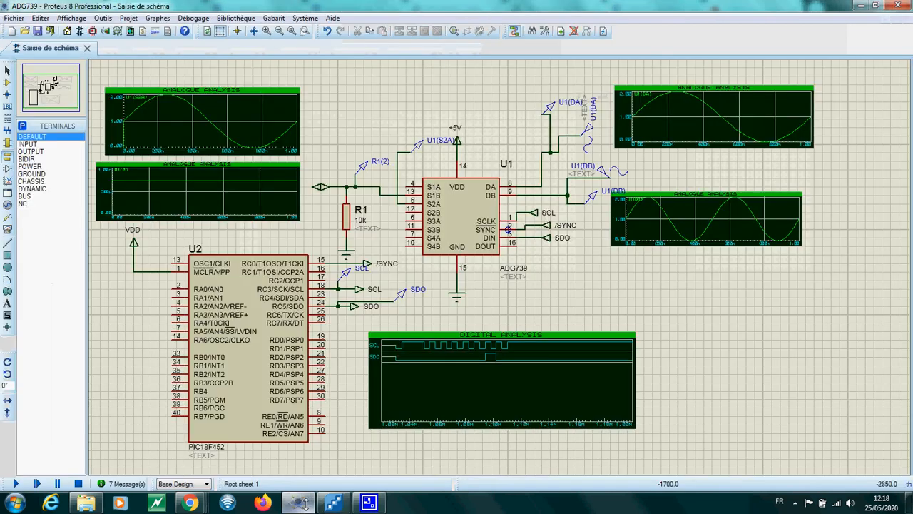
{"action": "right_click", "coordinate": [273, 353]}
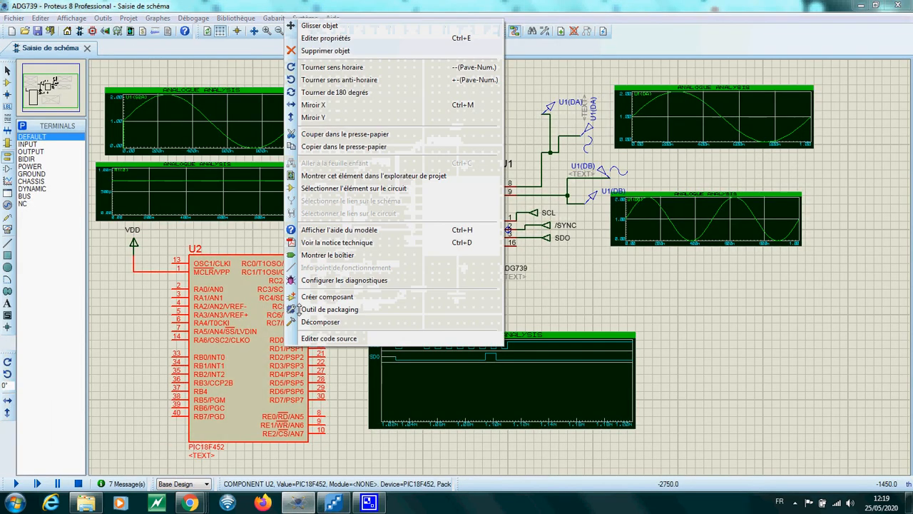
{"action": "left_click", "coordinate": [321, 37]}
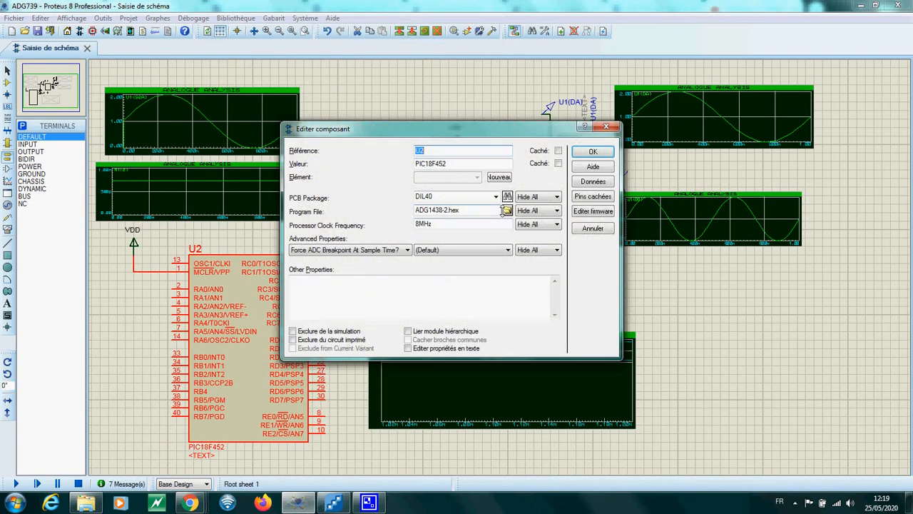
{"action": "left_click", "coordinate": [507, 210]}
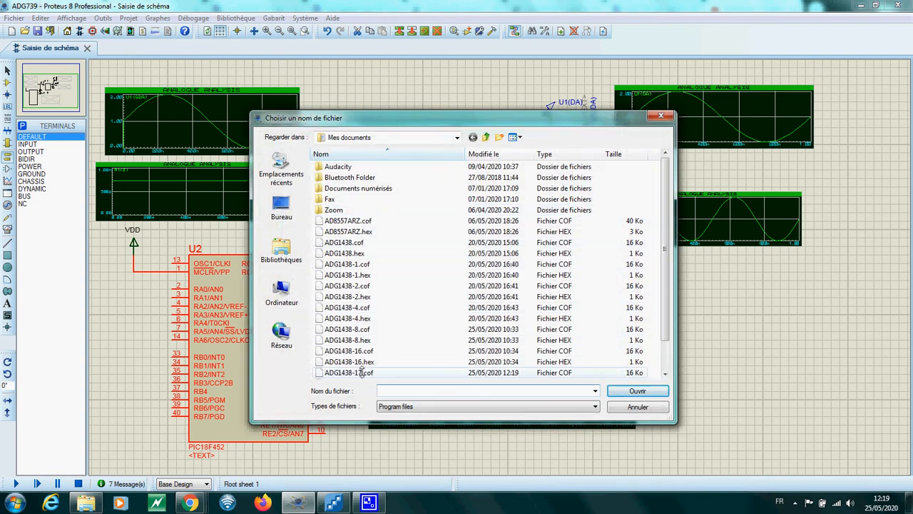
{"action": "left_click_drag", "start_coordinate": [665, 319], "coordinate": [665, 326]}
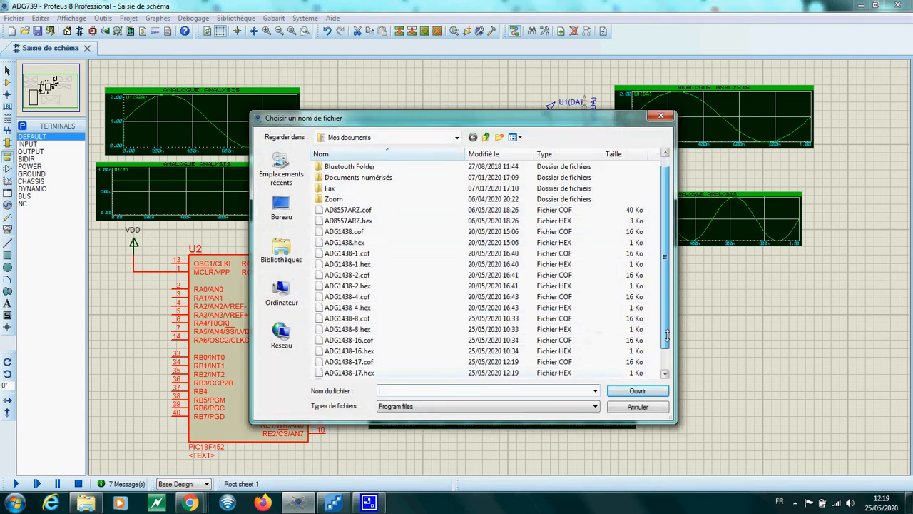
{"action": "left_click", "coordinate": [366, 372]}
{"action": "left_click", "coordinate": [635, 391]}
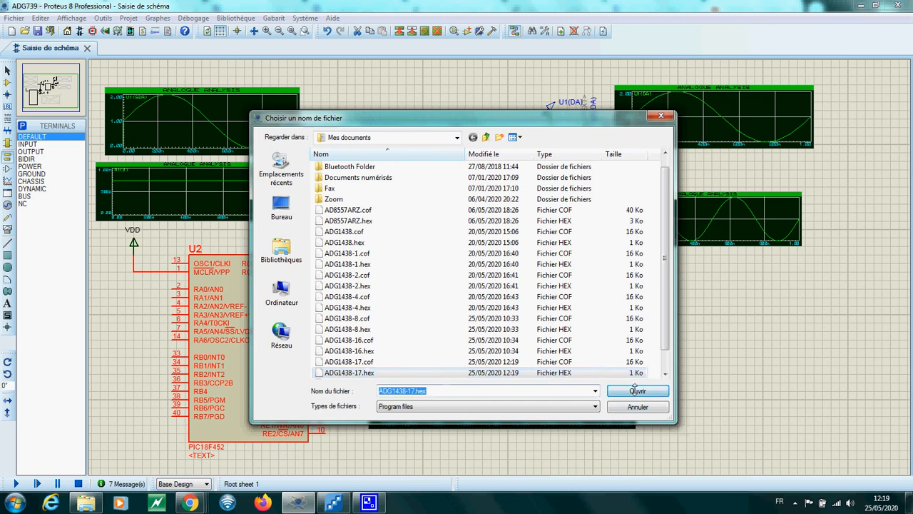
{"action": "left_click", "coordinate": [593, 151]}
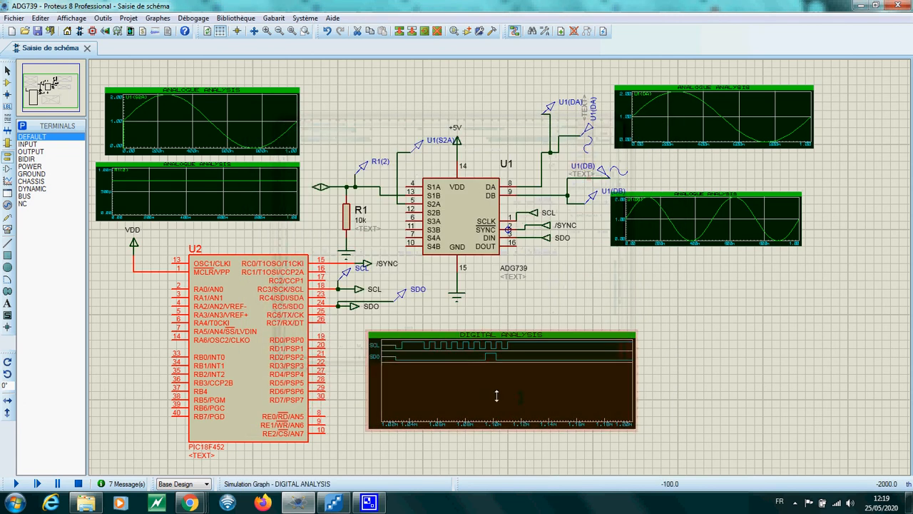
Step: Delete the wire between the voltage probe and U1's S2A pin, wire the probe to S1A, and simulate its analogue graph
{"action": "scroll", "coordinate": [493, 343], "scroll_direction": "down", "scroll_amount": 2}
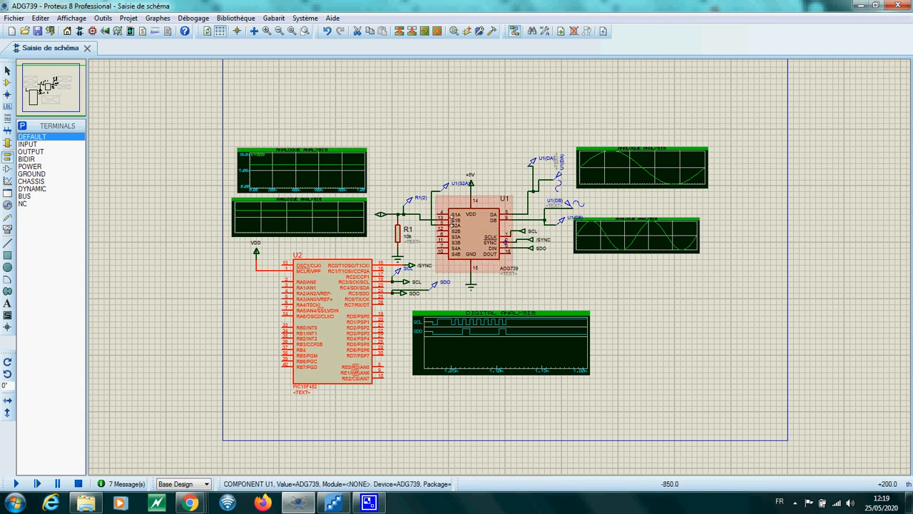
{"action": "left_click", "coordinate": [267, 30]}
{"action": "left_click", "coordinate": [267, 30]}
{"action": "left_click", "coordinate": [267, 31]}
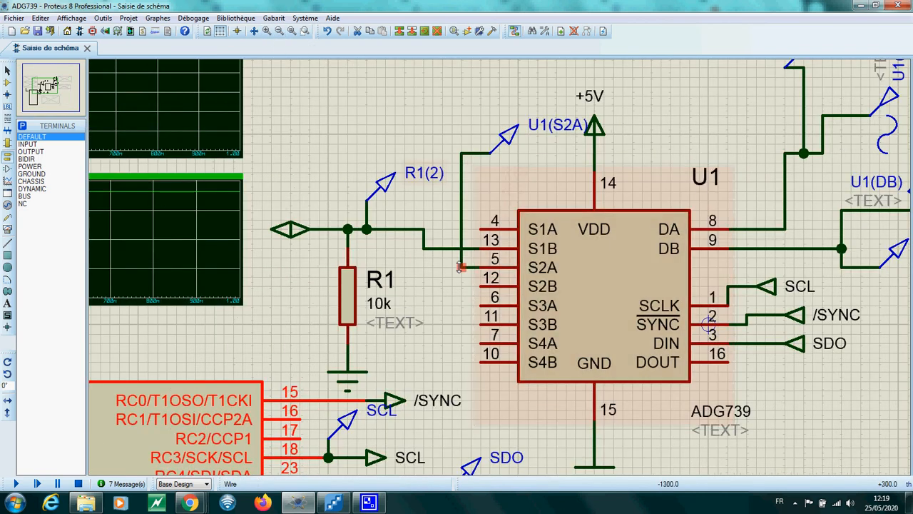
{"action": "right_click", "coordinate": [460, 267]}
{"action": "left_click", "coordinate": [461, 268]}
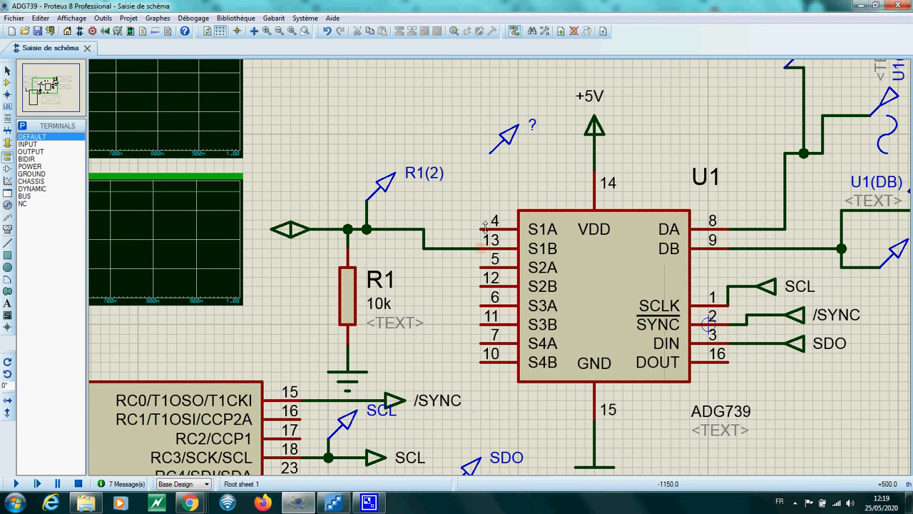
{"action": "left_click", "coordinate": [483, 151]}
{"action": "scroll", "coordinate": [284, 166], "scroll_direction": "down", "scroll_amount": 1}
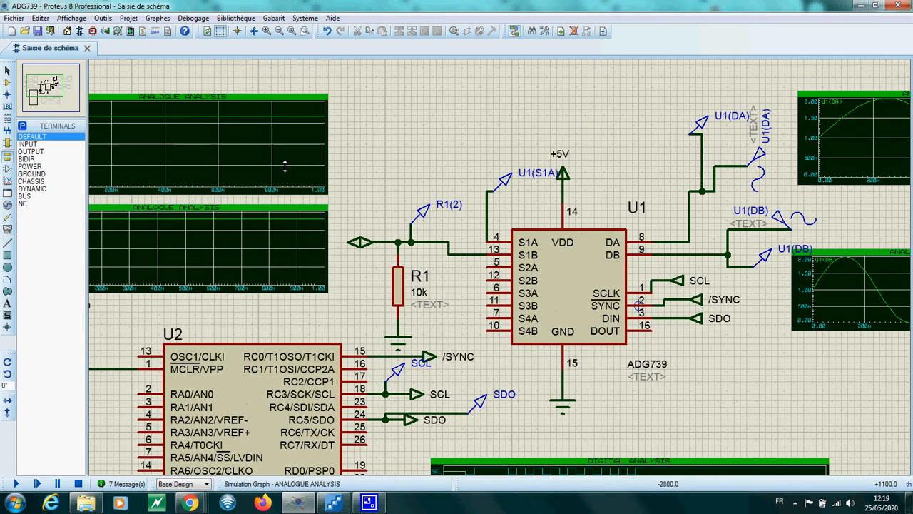
{"action": "key", "text": "space"}
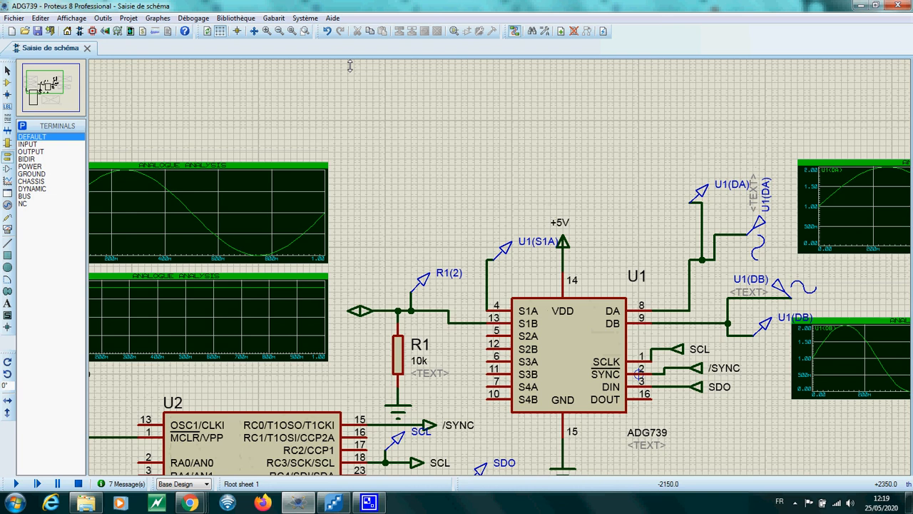
Step: Rewire the R1 node from U1's S1B pin to the S2B pin, and simulate the R1(2) analogue graph
{"action": "left_click", "coordinate": [266, 31]}
{"action": "left_click", "coordinate": [279, 30]}
{"action": "left_click", "coordinate": [279, 30]}
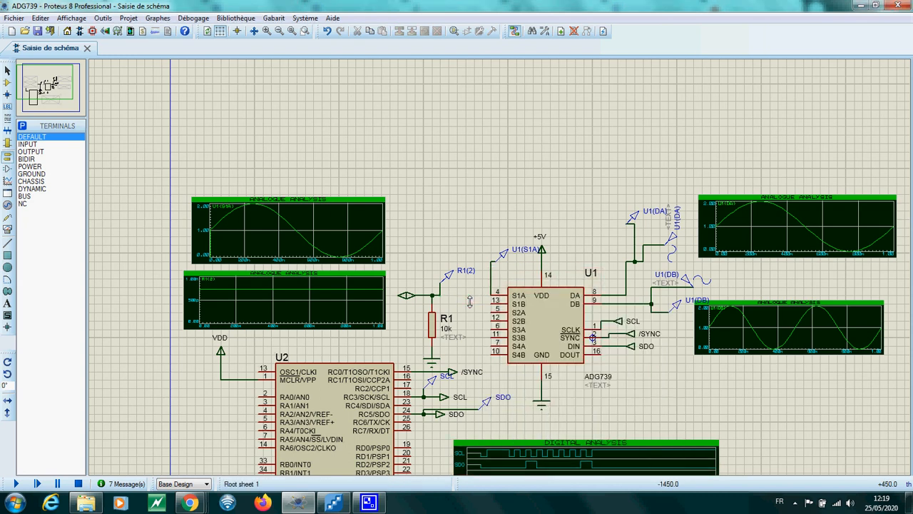
{"action": "left_click", "coordinate": [489, 321]}
{"action": "left_click", "coordinate": [441, 295]}
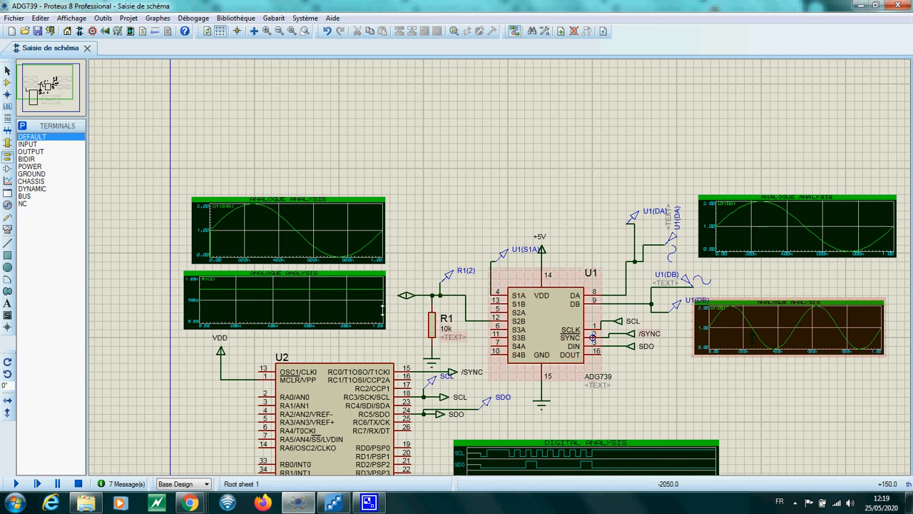
{"action": "key", "text": "space"}
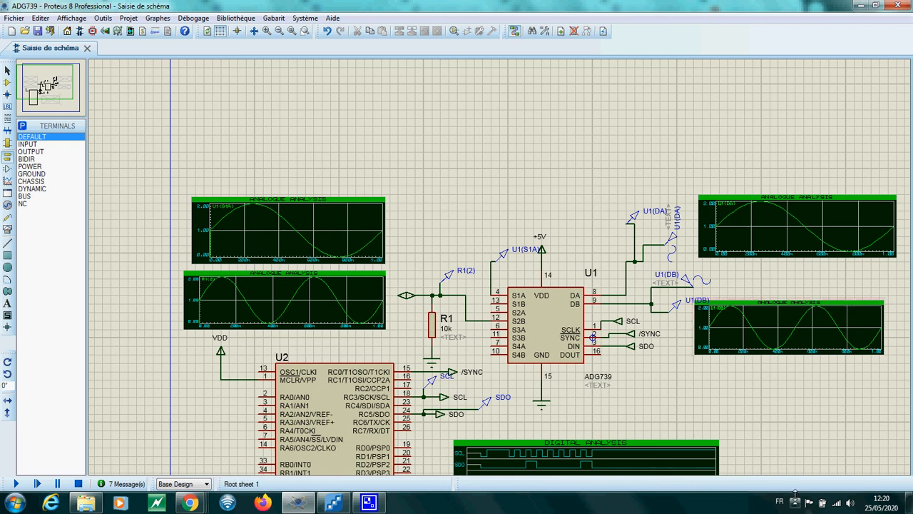
{"action": "left_click", "coordinate": [794, 502]}
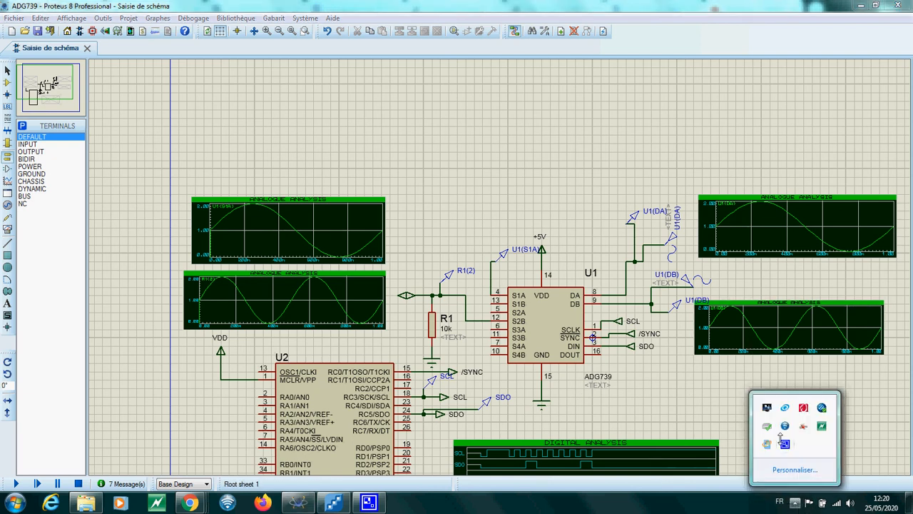